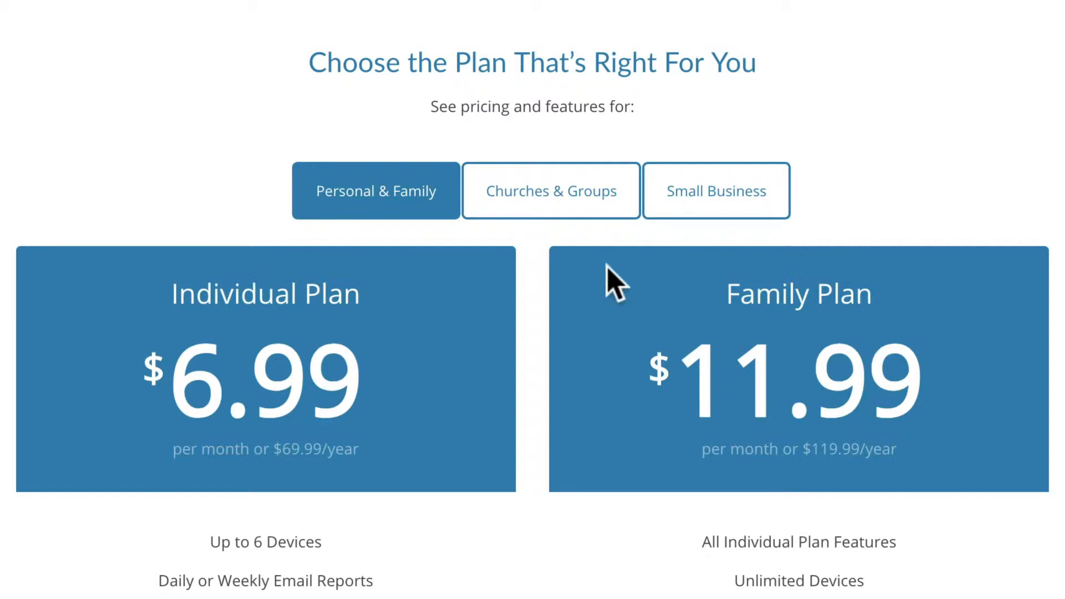
- Show the Churches & Groups pricing and choose the Admin Can't See Reports privacy option
left_click(556, 191)
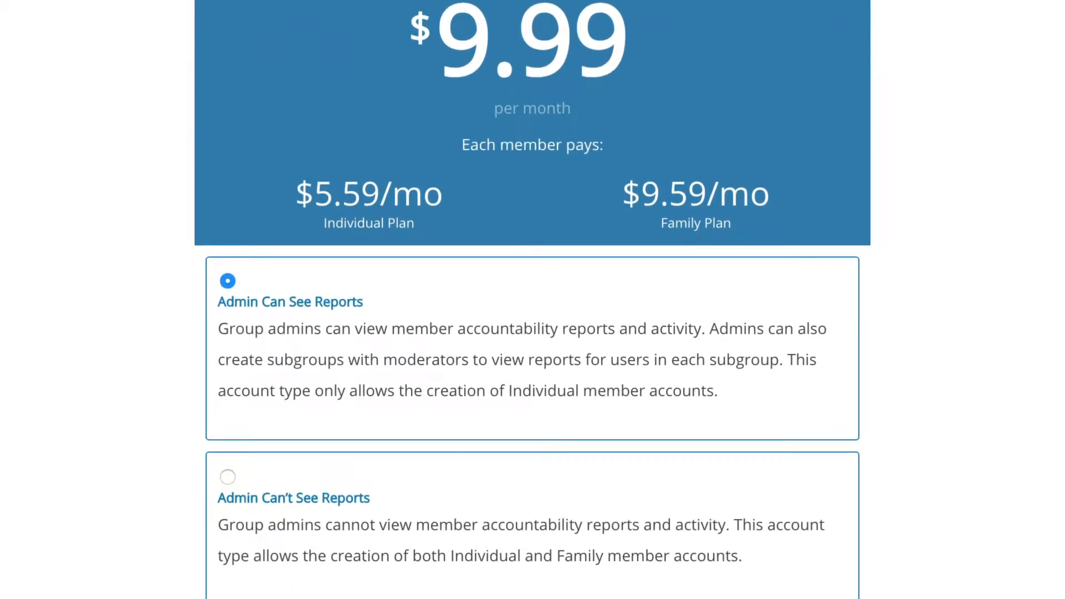
left_click_drag(363, 303, 214, 302)
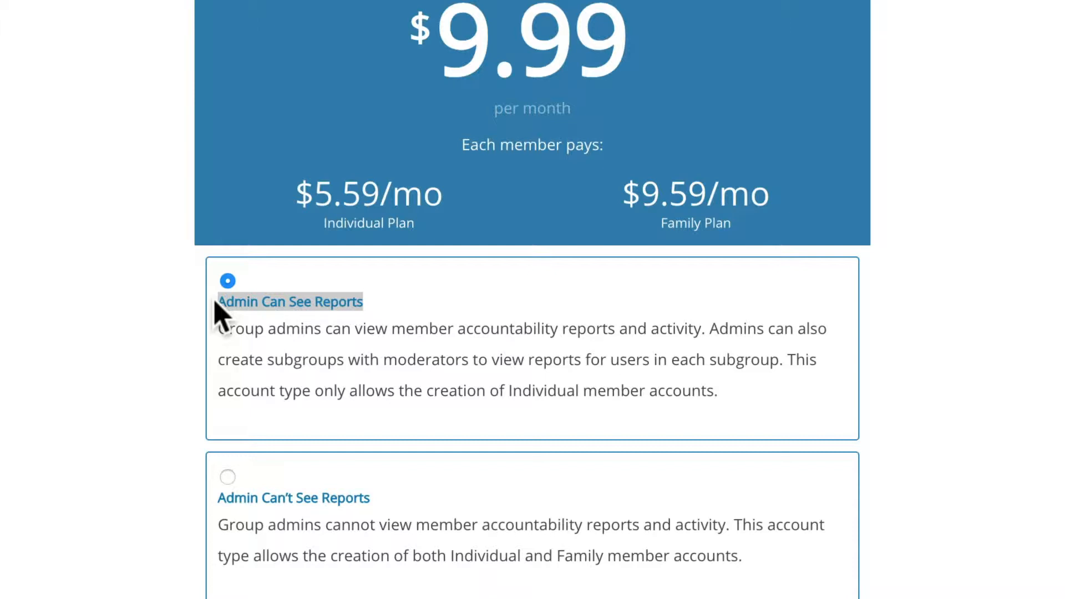
scroll(344, 471, "down", 3)
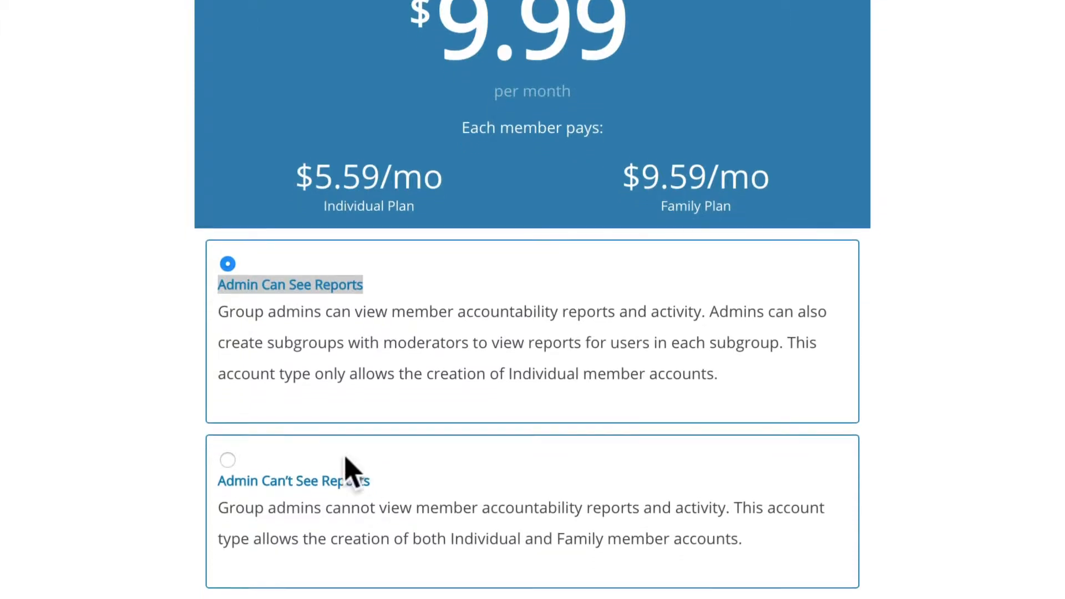
left_click_drag(368, 444, 224, 381)
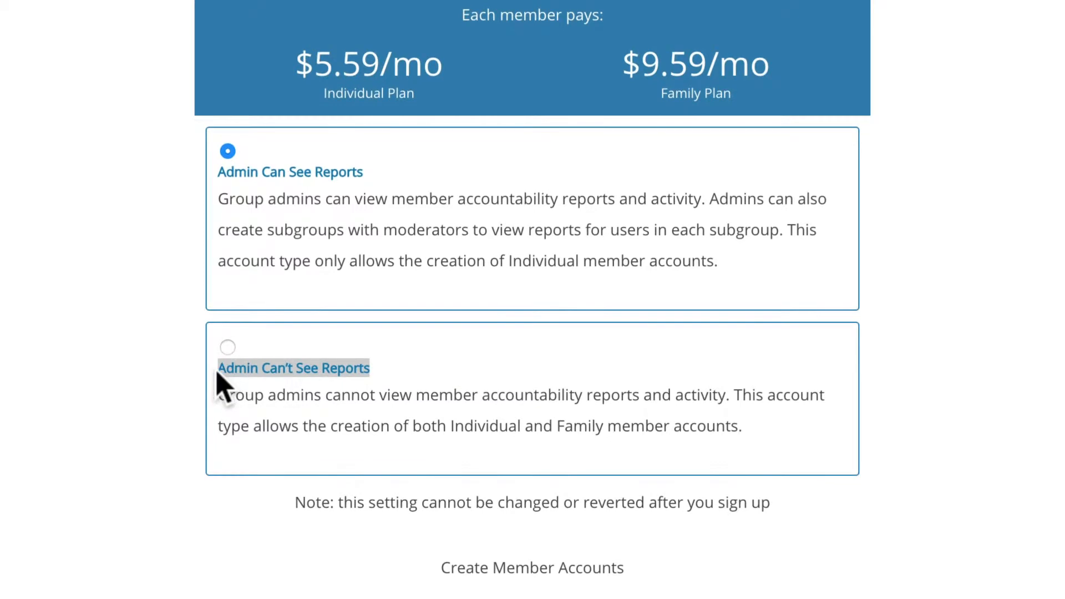
left_click(227, 348)
left_click(366, 380)
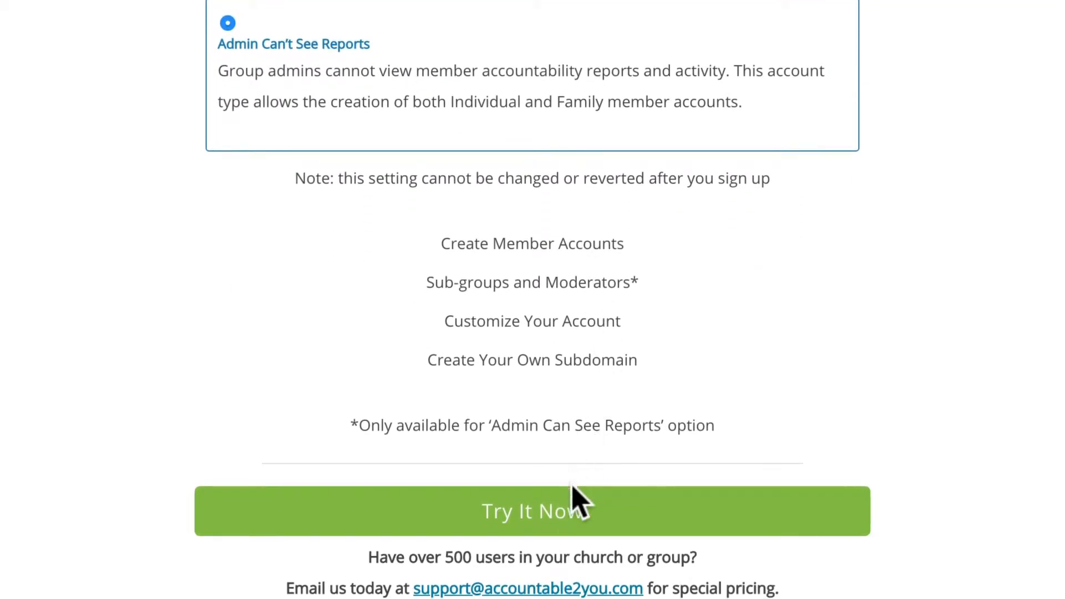
- Start the free trial and enter first name, last name, email, Eastern time zone and United States
left_click(570, 545)
key("Tab")
key("Tab")
type("sdwire@example.org")
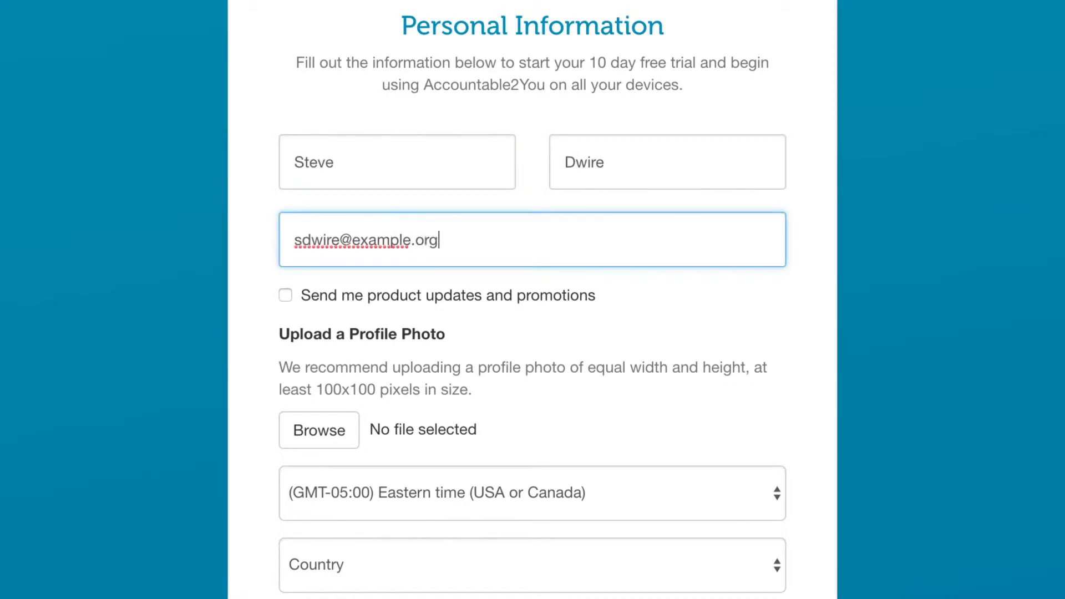
left_click(553, 290)
left_click(557, 289)
left_click(507, 356)
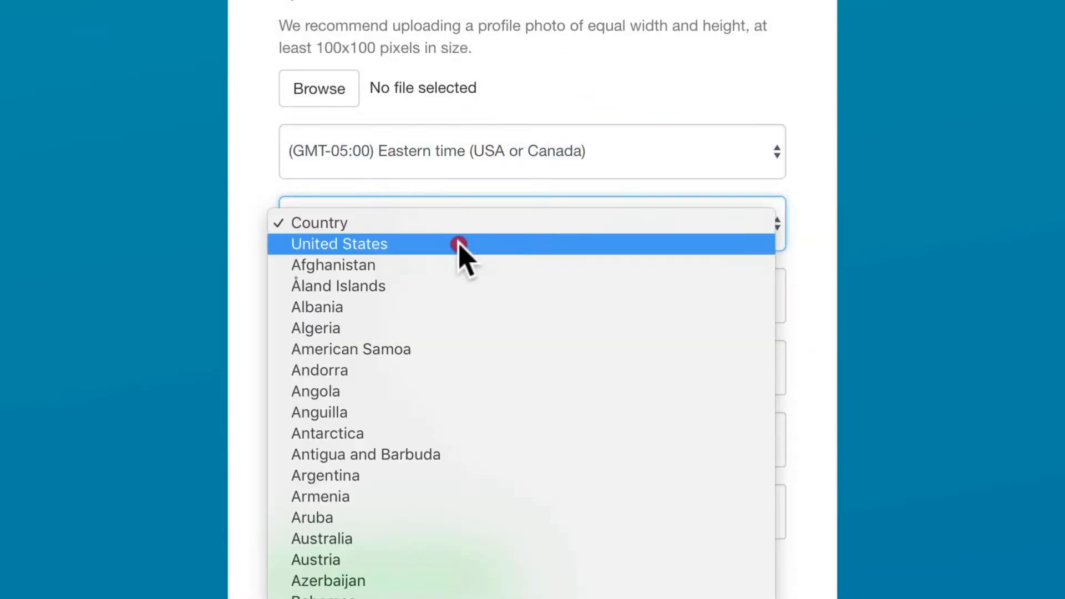
left_click(527, 377)
- Enter the group username, password and confirmation, and promo code edifyhub, then submit the form
key("Tab")
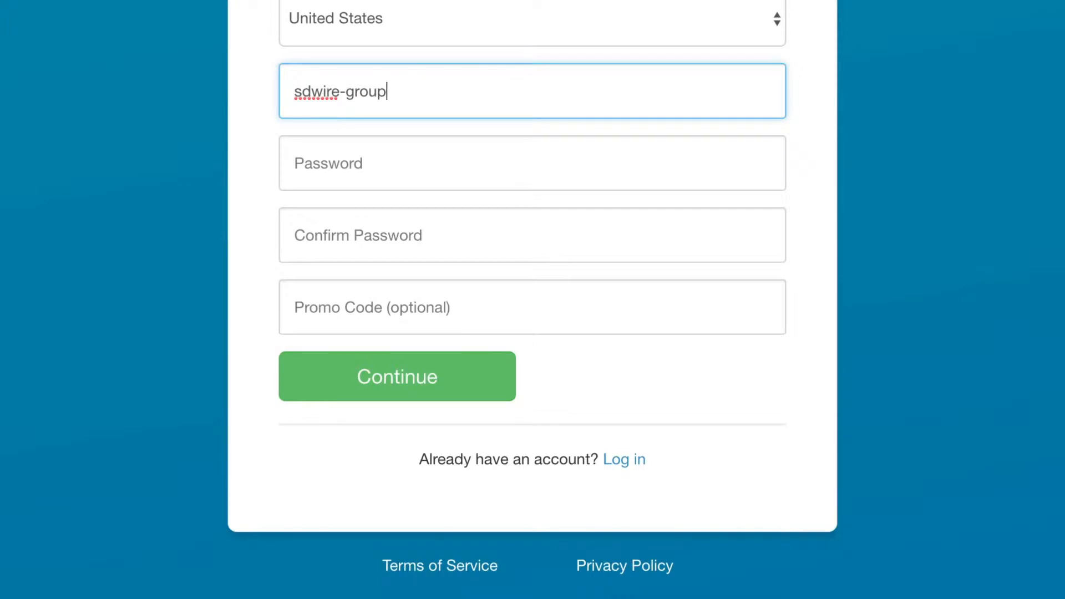
key("Tab")
type("•••••••••••••")
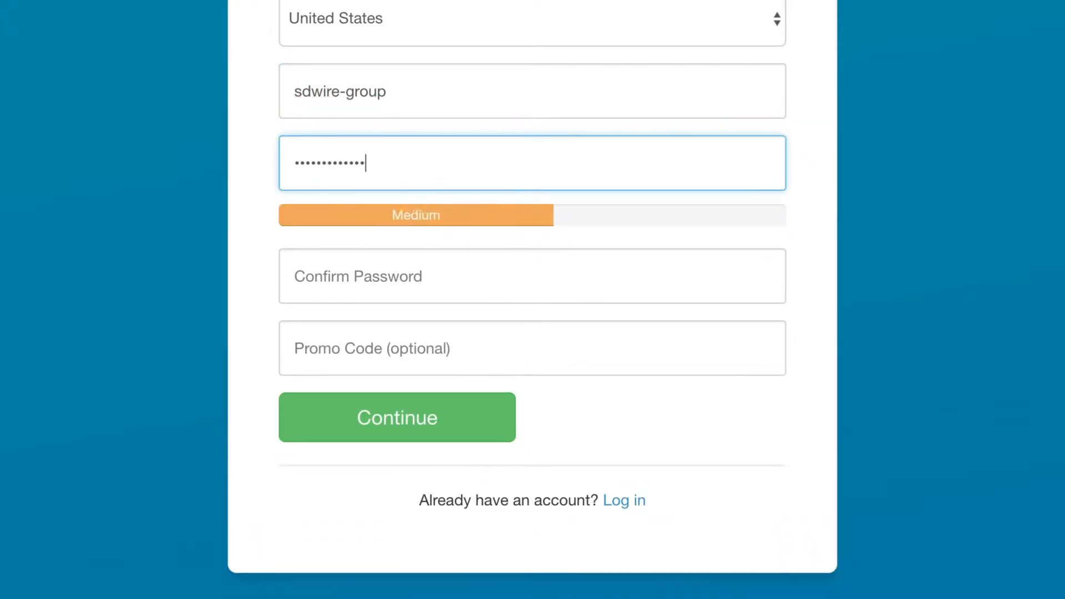
type("•••••")
key("Tab")
type("••••••••••••••••••")
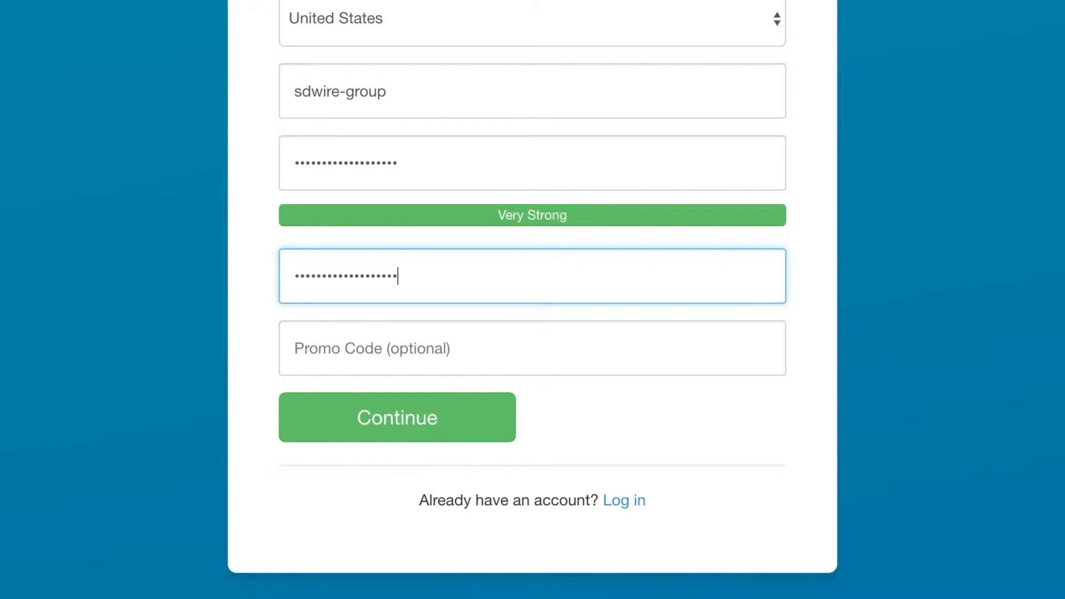
key("Tab")
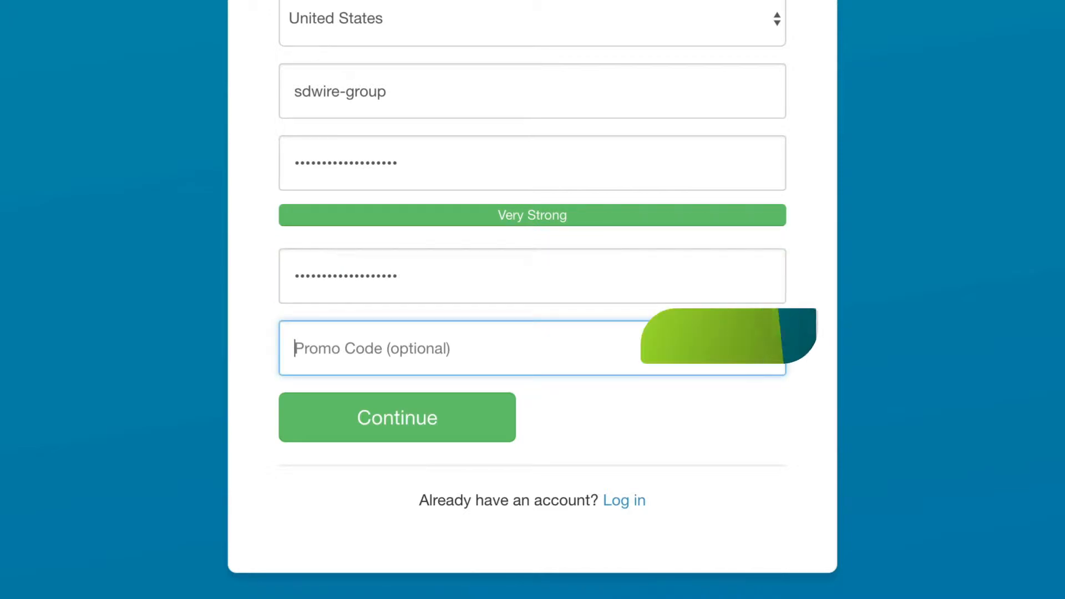
type("edi")
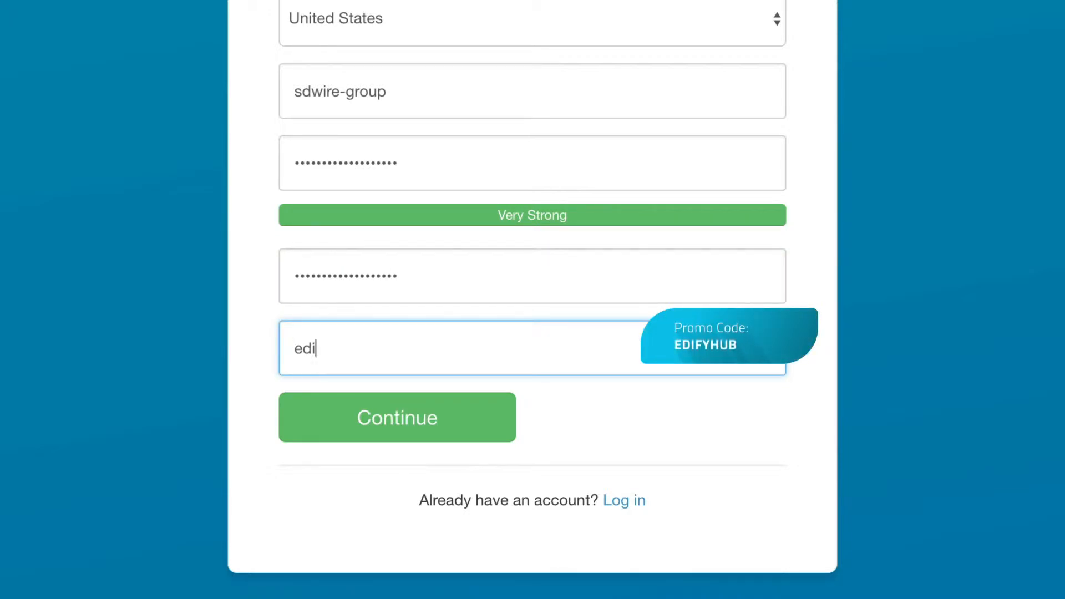
type("fyhub")
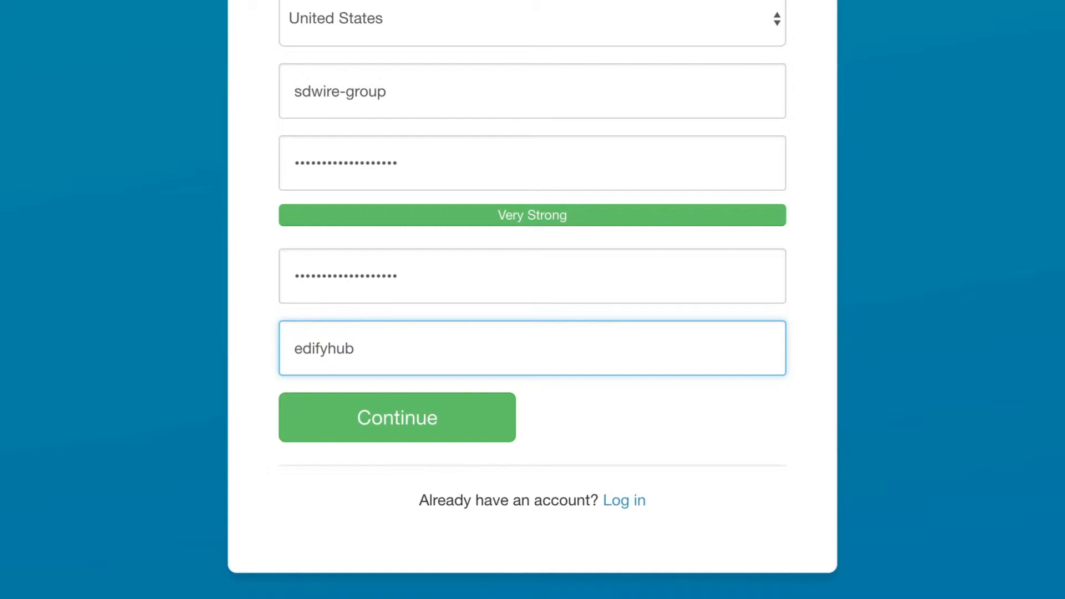
key("Return")
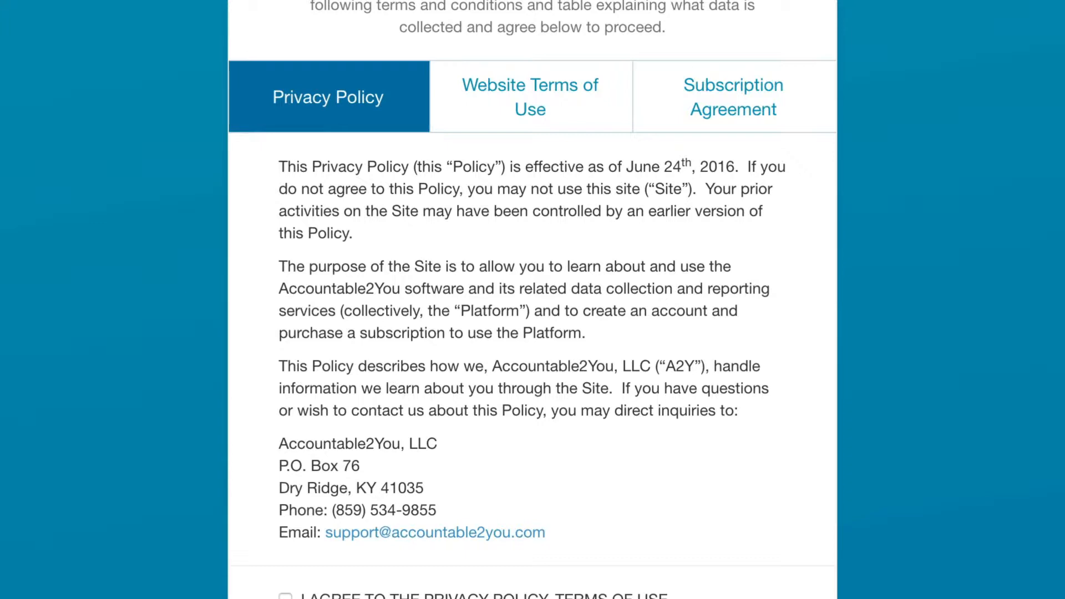
- Review the Terms of Use and Subscription Agreement, tick I AGREE, and continue to payment
left_click(580, 103)
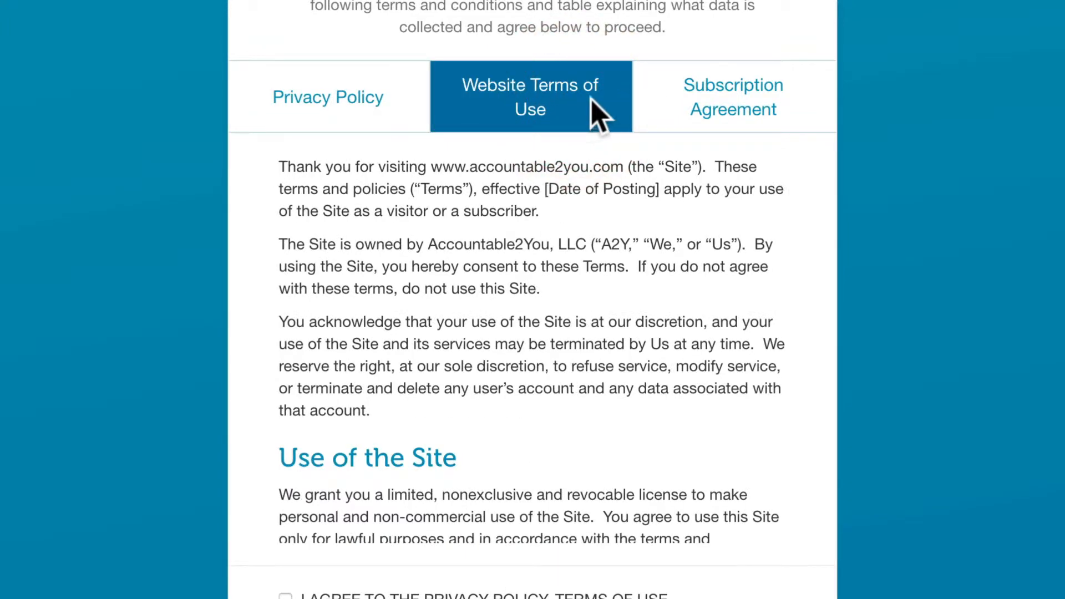
left_click(701, 112)
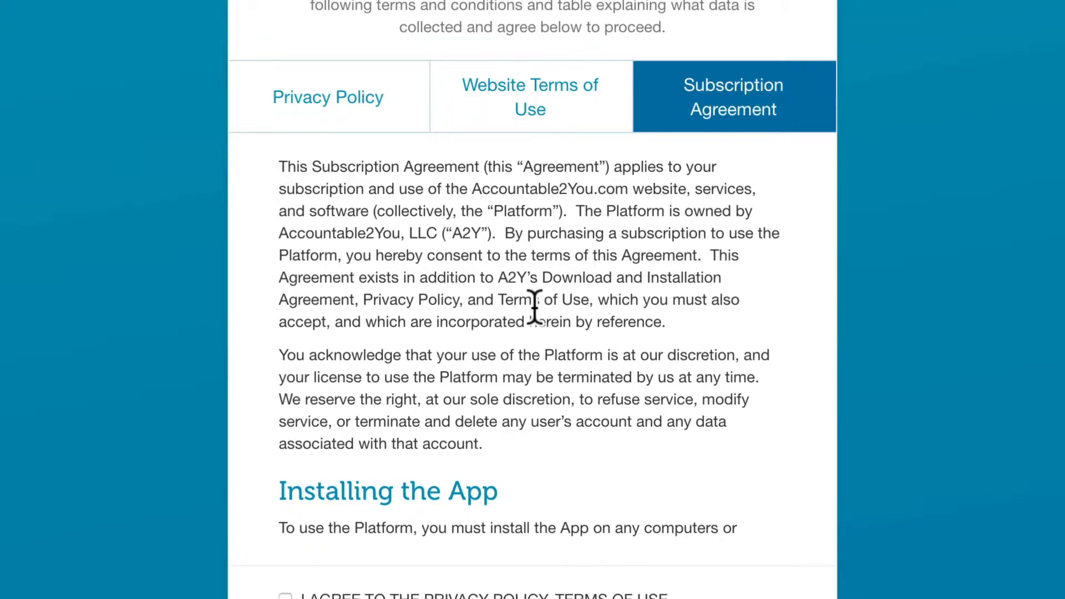
scroll(535, 305, "down", 20)
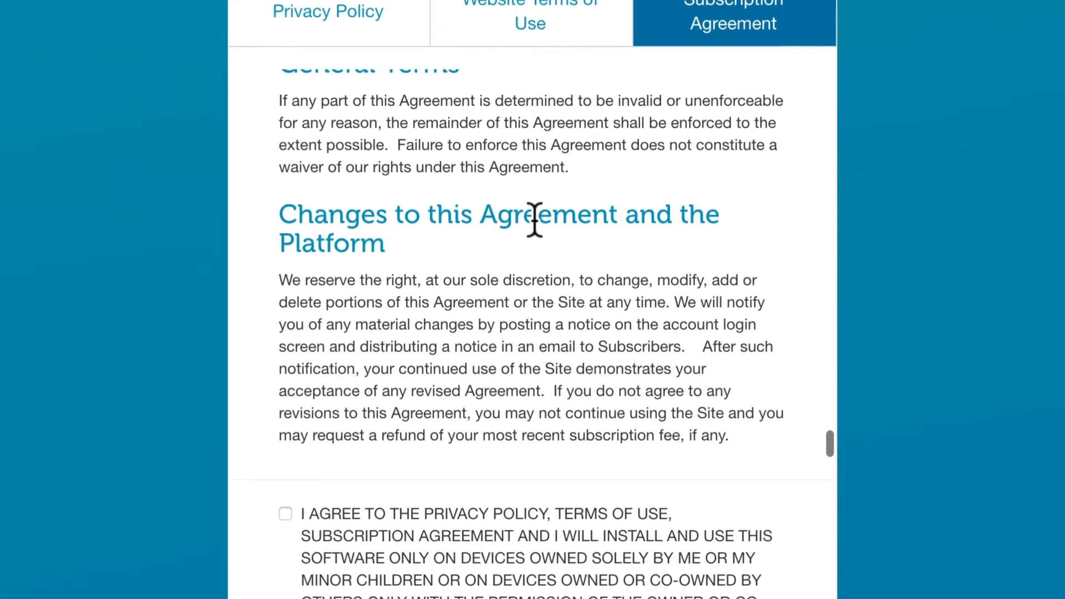
left_click(285, 295)
left_click(623, 491)
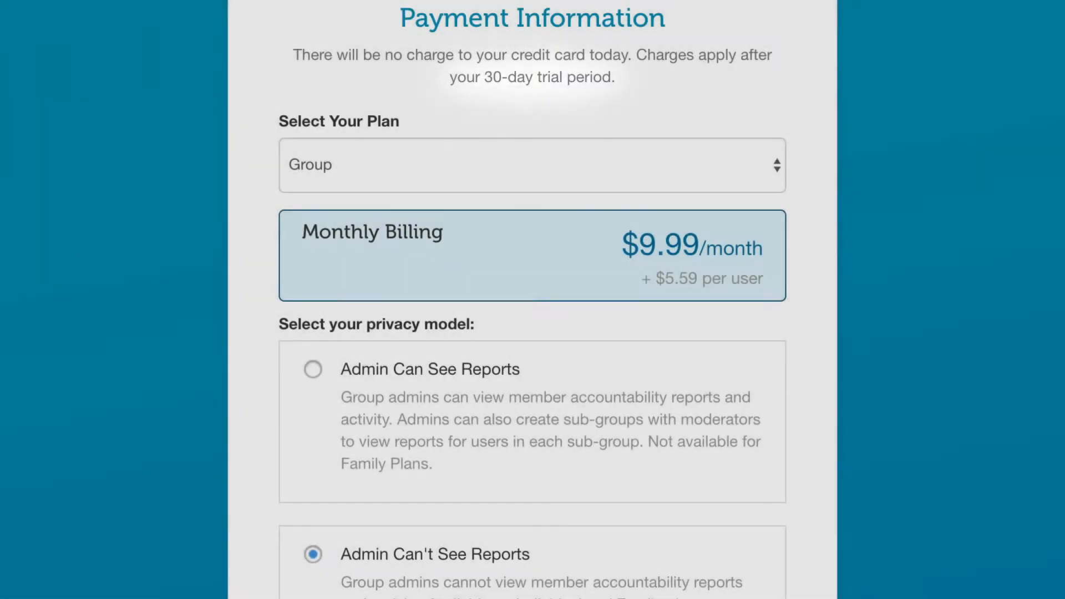
- Create the Group plan account from the Payment Information page and confirm it
scroll(533, 299, "down", 6)
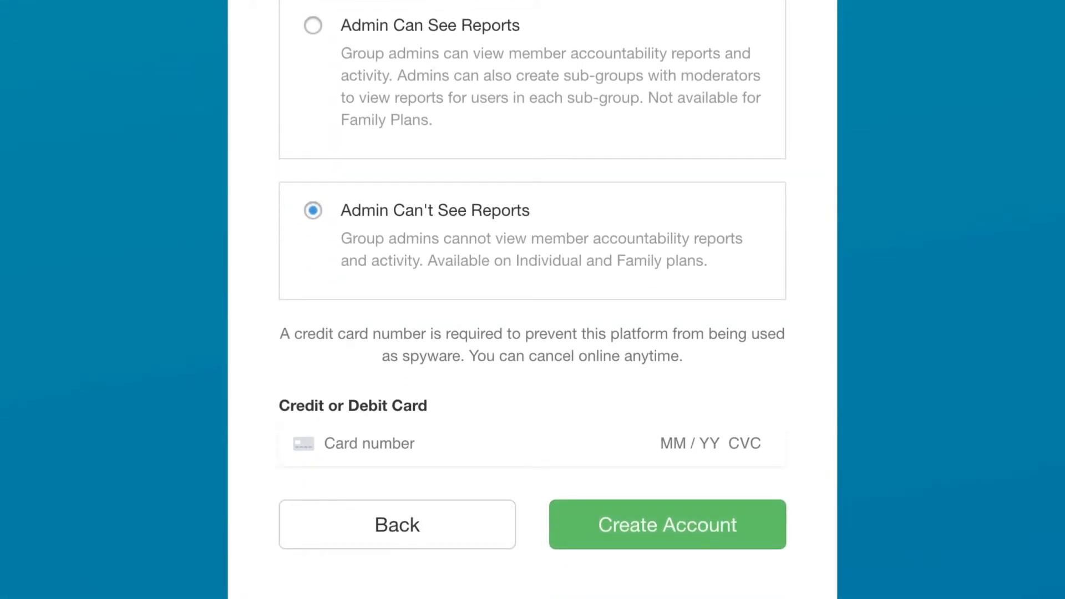
left_click(668, 533)
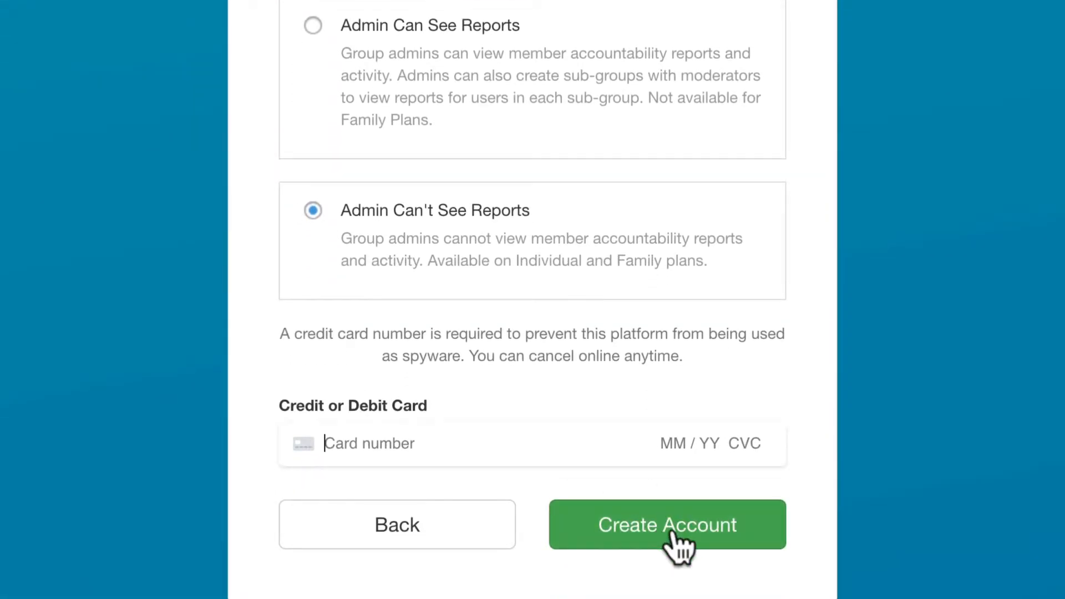
left_click(672, 487)
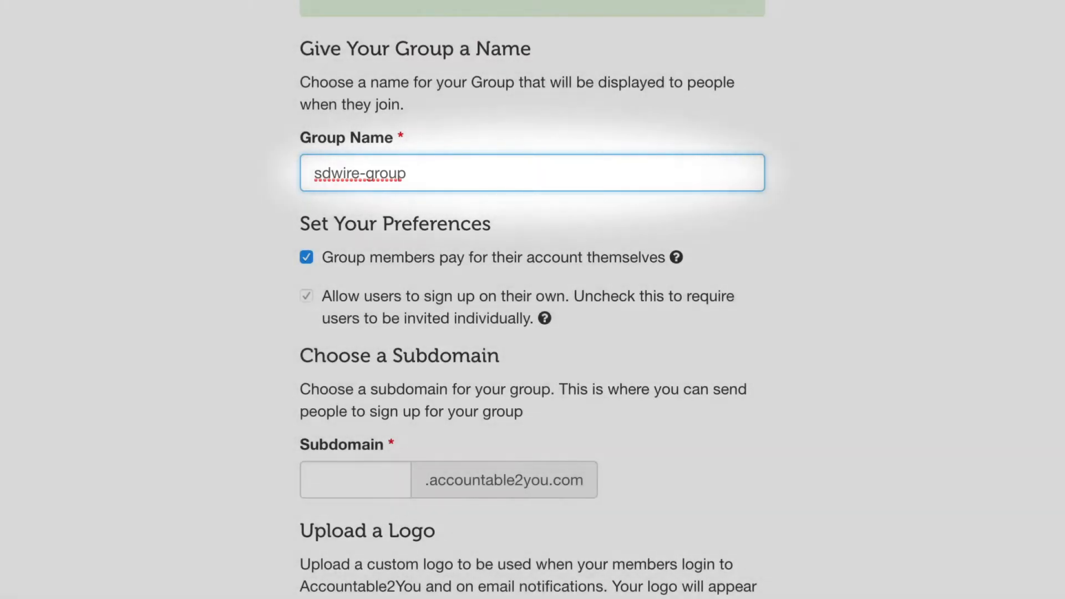
scroll(533, 300, "down", 2)
scroll(533, 300, "down", 2)
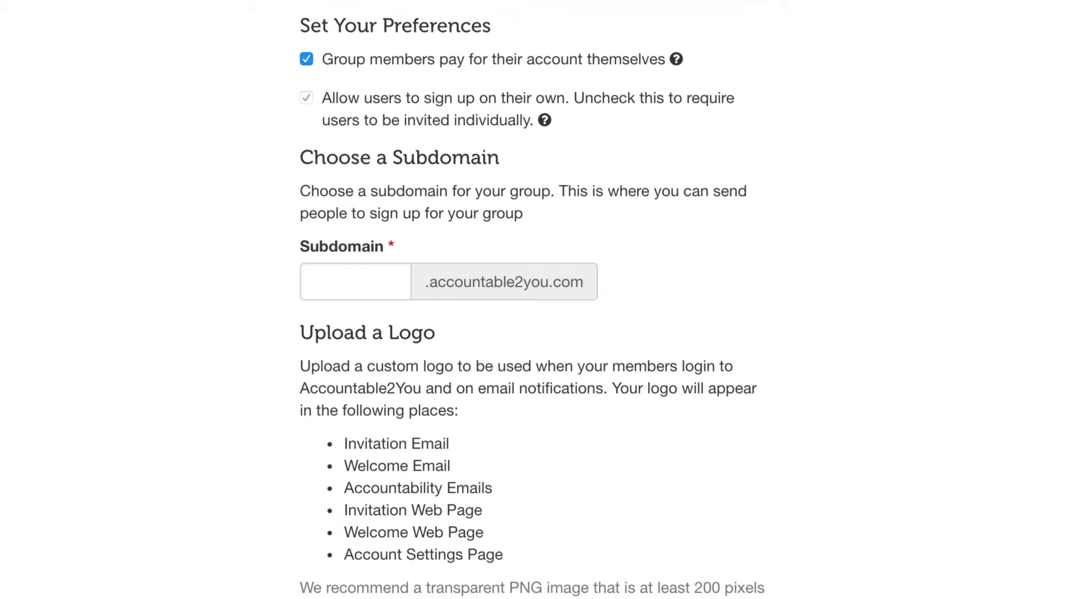
- Enter subdomain edifyhubgroup, leave the group type blank, and save the group settings
scroll(533, 300, "down", 3)
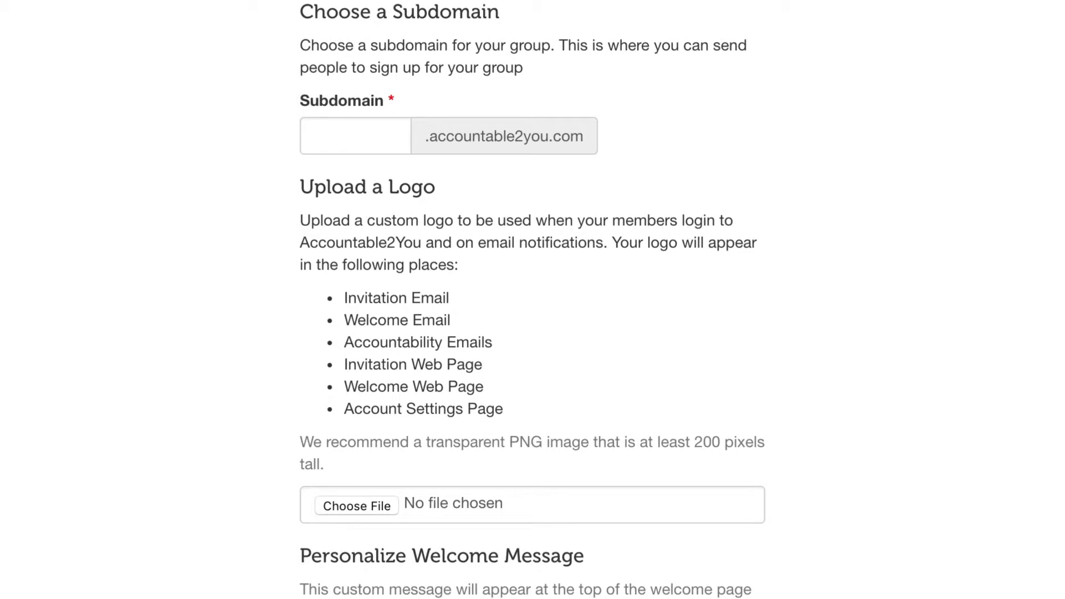
left_click(355, 136)
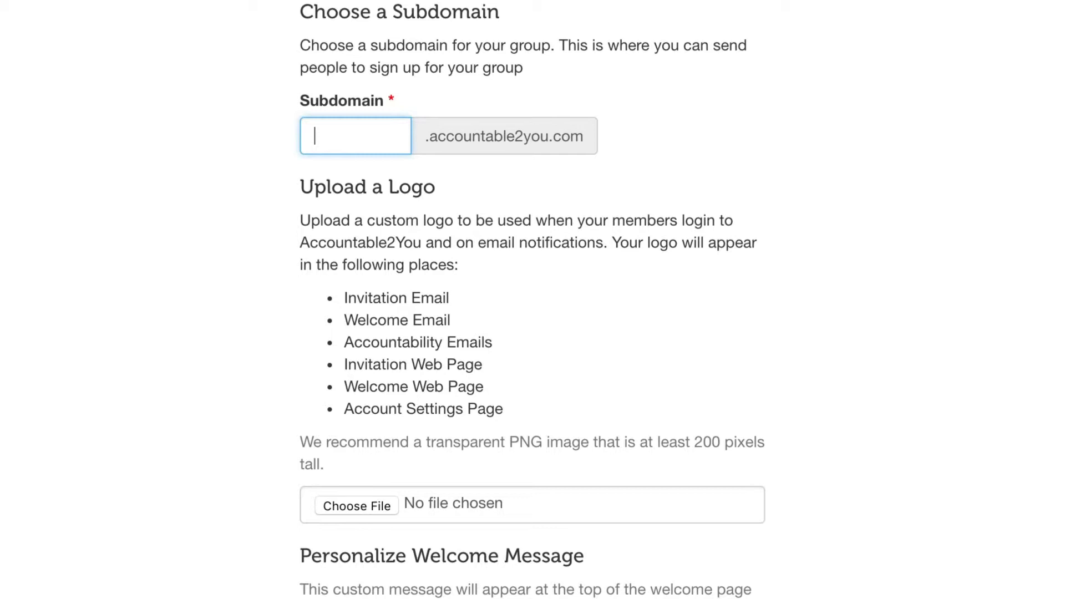
type("edifyhubgroup")
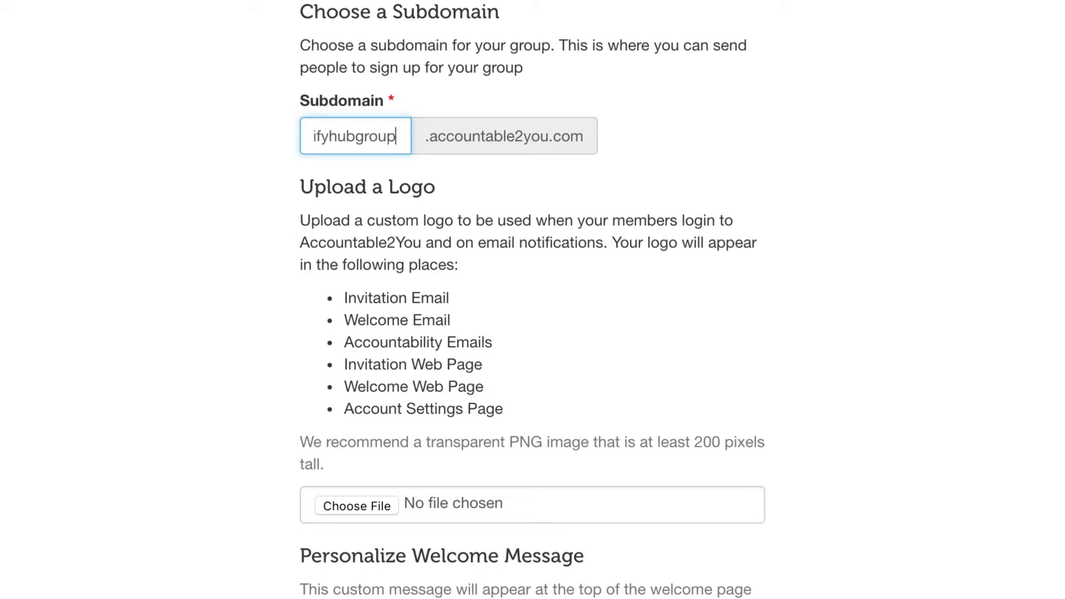
scroll(531, 298, "down", 1)
scroll(531, 298, "down", 2)
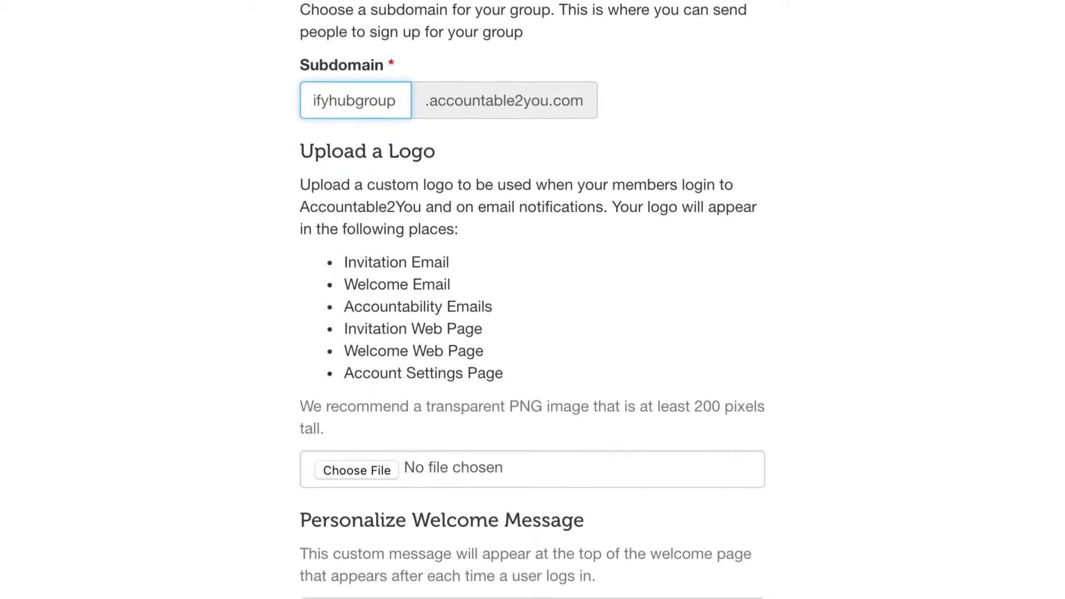
scroll(531, 297, "down", 2)
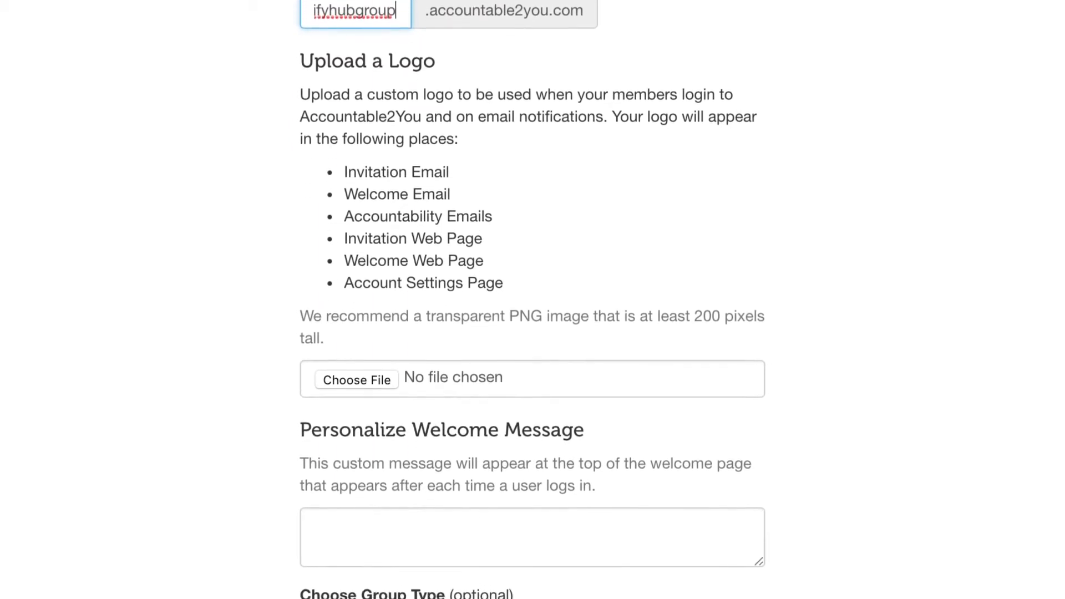
scroll(464, 452, "down", 2)
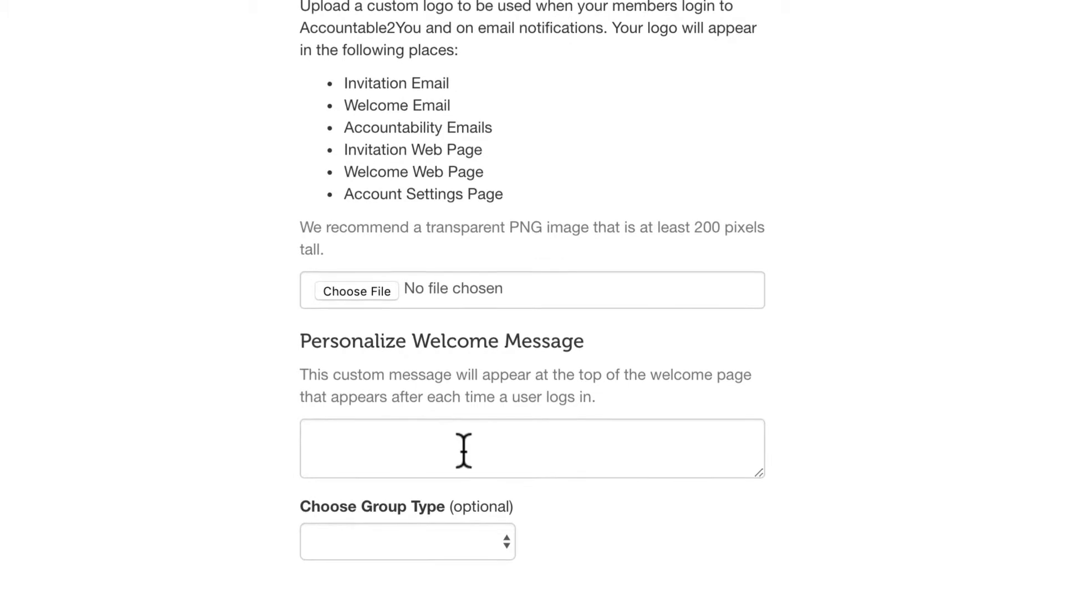
left_click(460, 488)
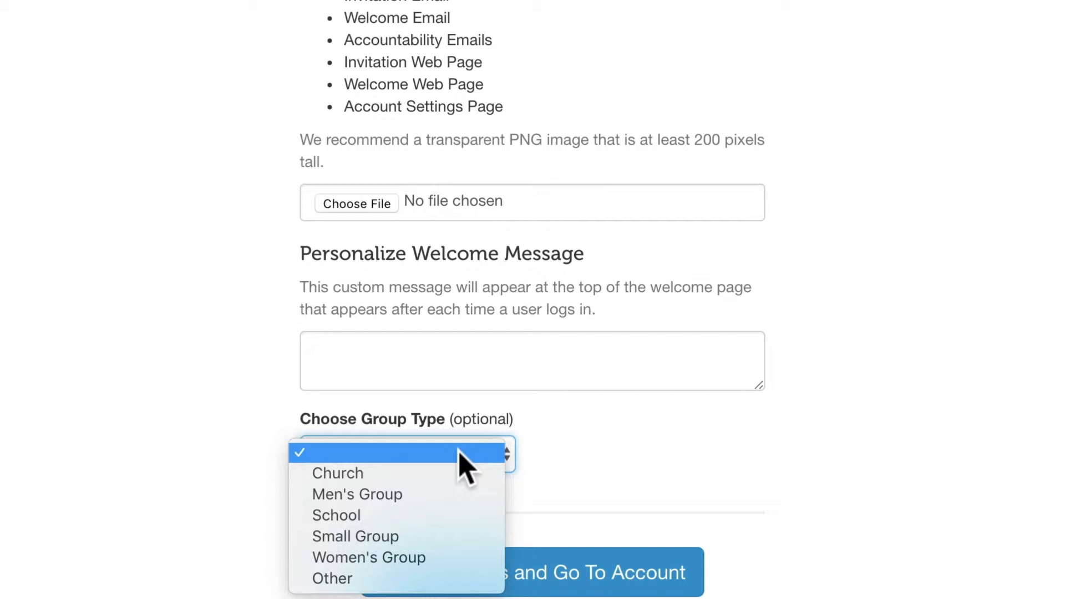
left_click(460, 452)
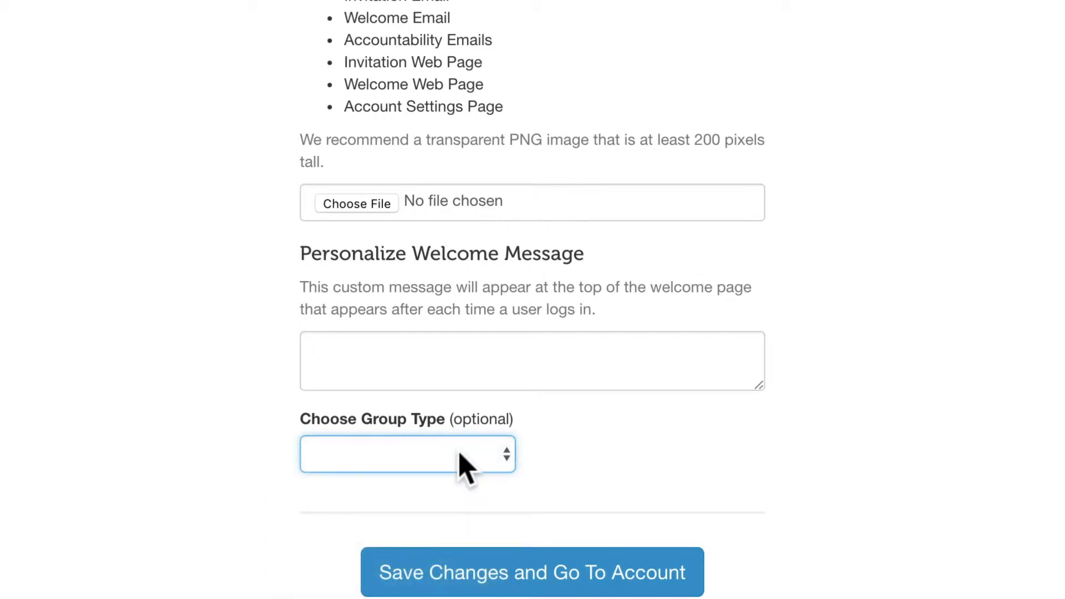
left_click(565, 568)
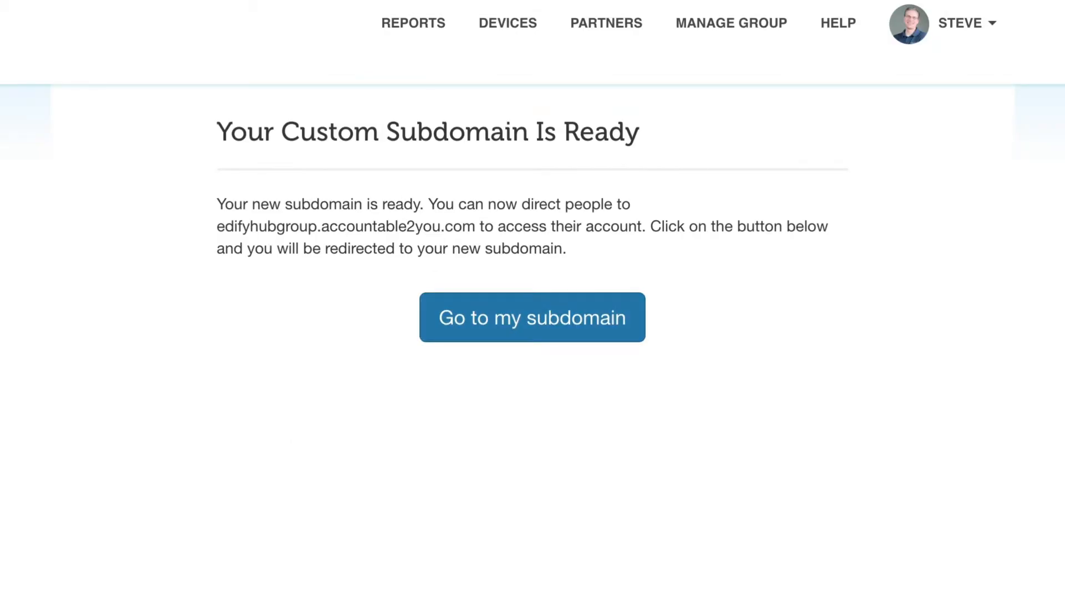
- Go to the group's new subdomain
left_click(519, 322)
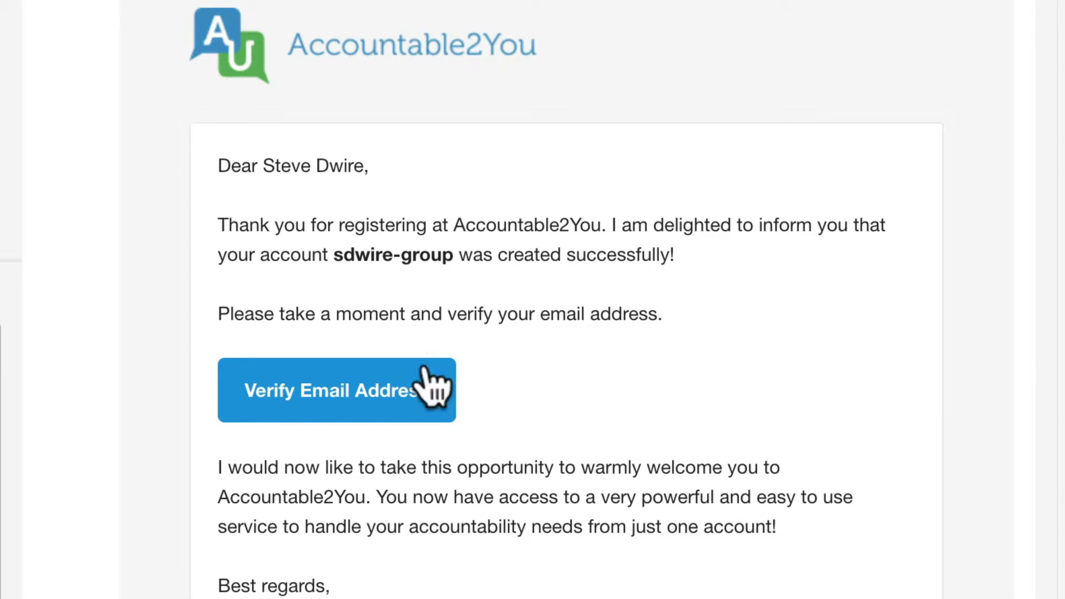
- Verify the email address, proceed to the dashboard, and start sending group invitations
left_click(418, 393)
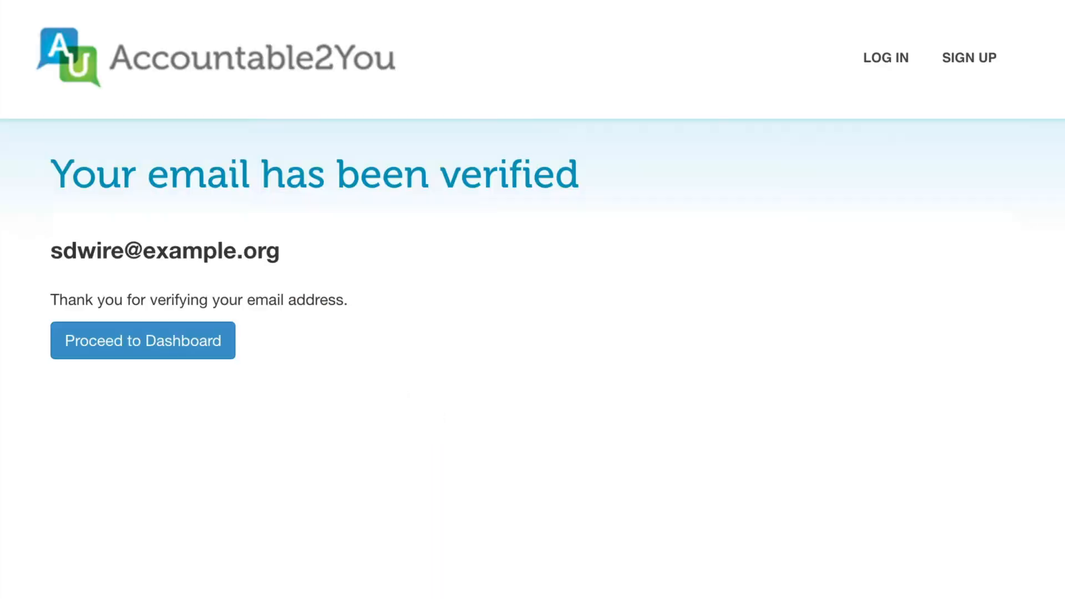
left_click(184, 344)
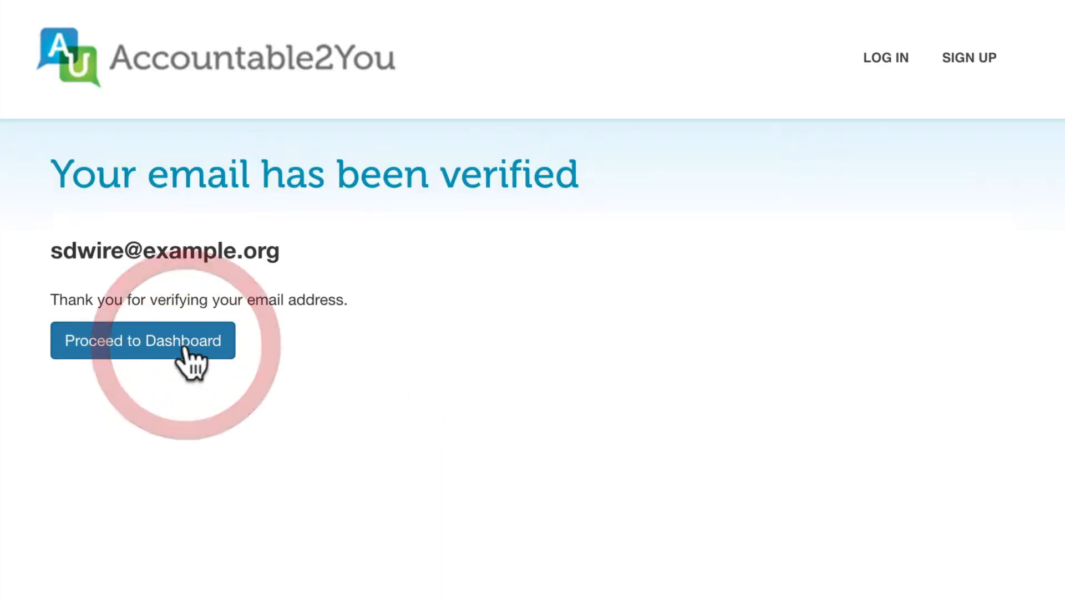
scroll(533, 299, "down", 5)
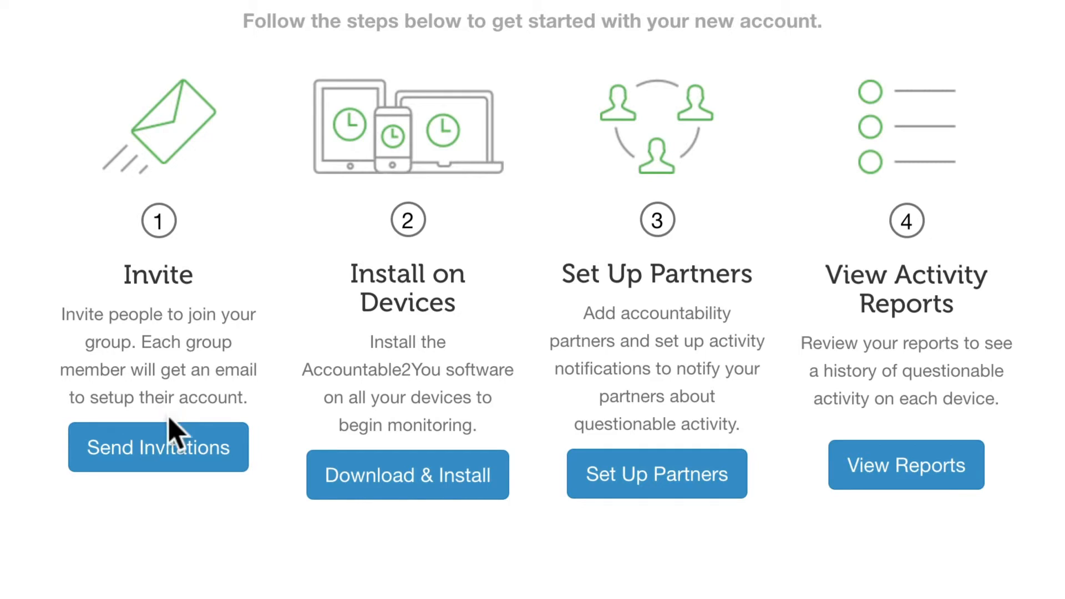
left_click(165, 450)
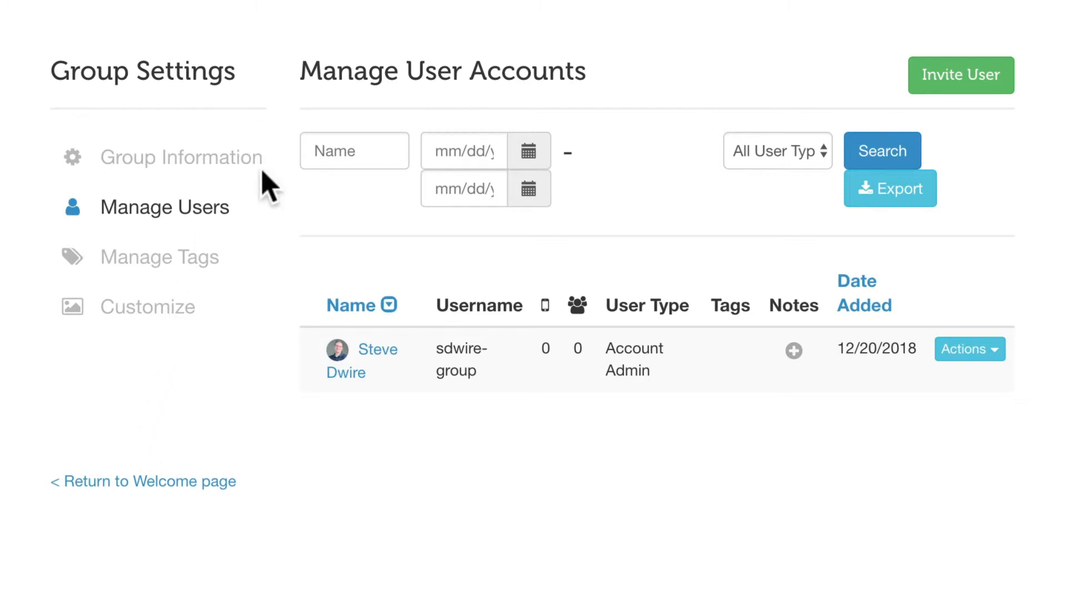
- Invite a Regular User with the member's first name, last name and email, and save
left_click(967, 72)
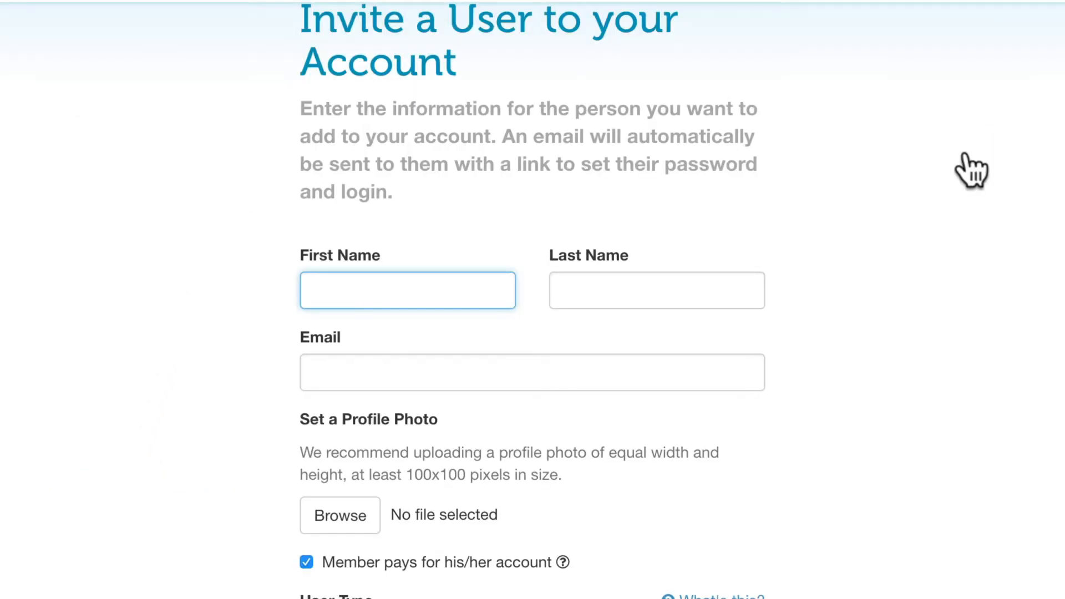
type("Group")
key("Tab")
type("Member")
key("Tab")
type("groupmember@example.org")
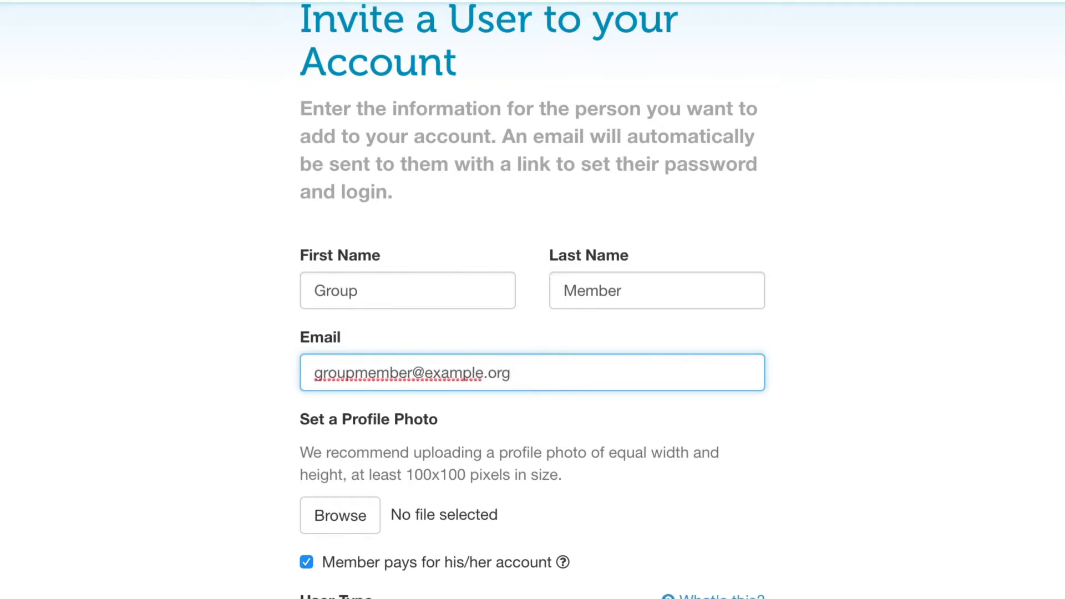
scroll(533, 300, "down", 1)
scroll(533, 300, "down", 4)
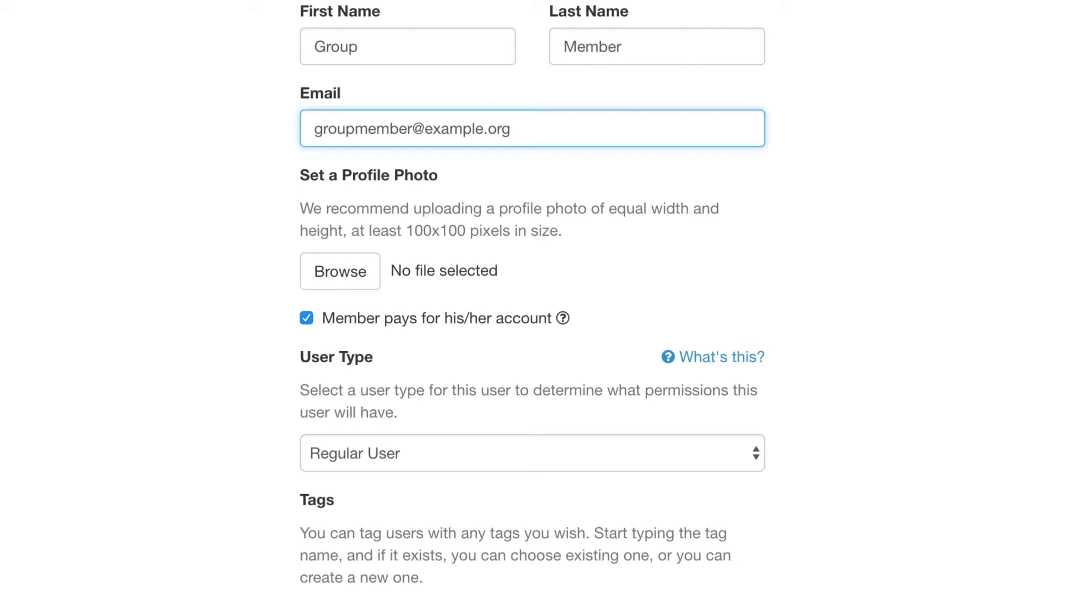
scroll(533, 300, "down", 6)
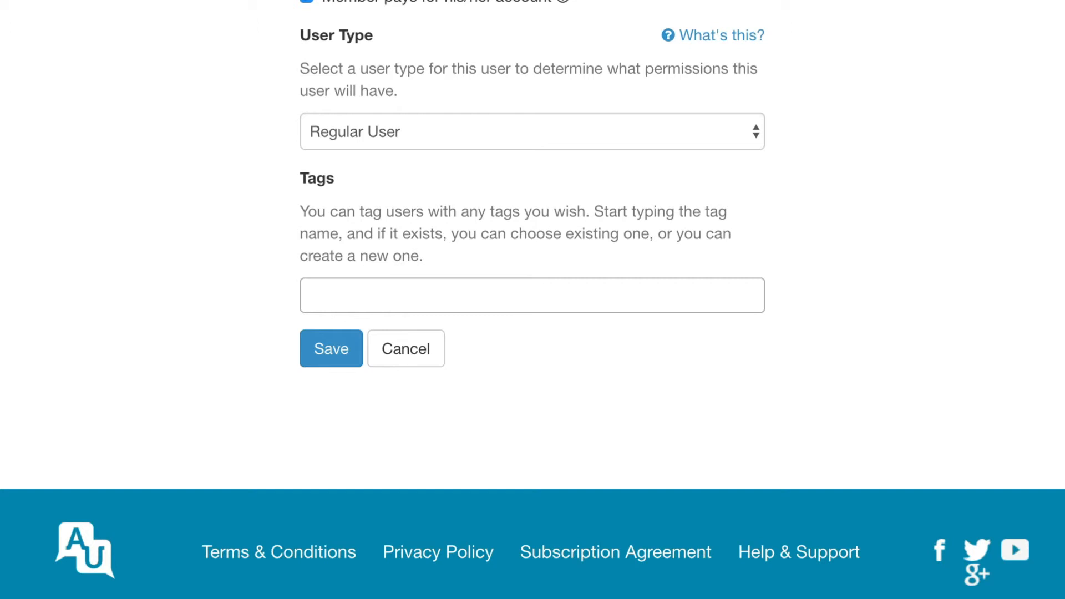
left_click(344, 360)
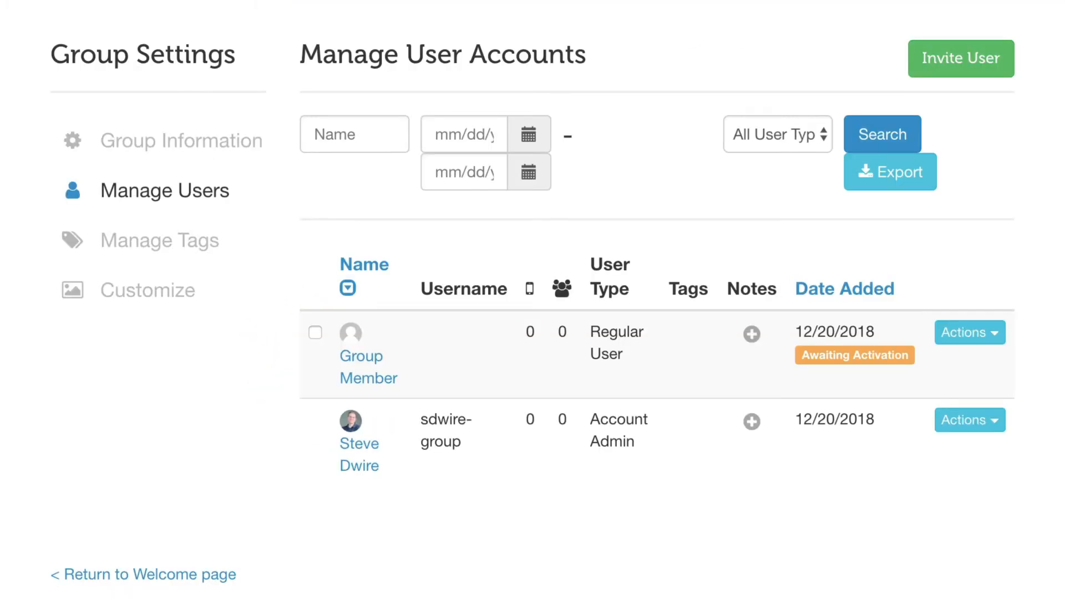